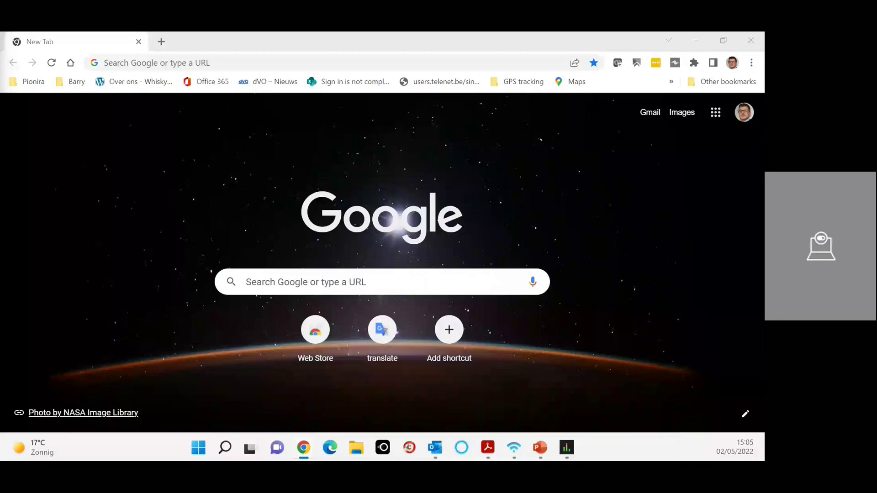
Step: Put the cursor in the address bar of Chrome's new tab
left_click(203, 58)
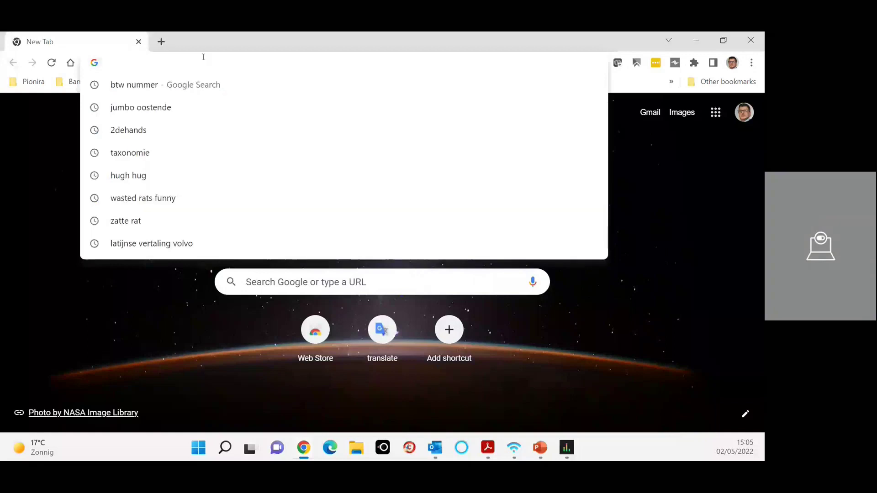
Step: Search for pionira, go to its site and open the prefilled Xynaps sign-in form
type("pionira")
key("Return")
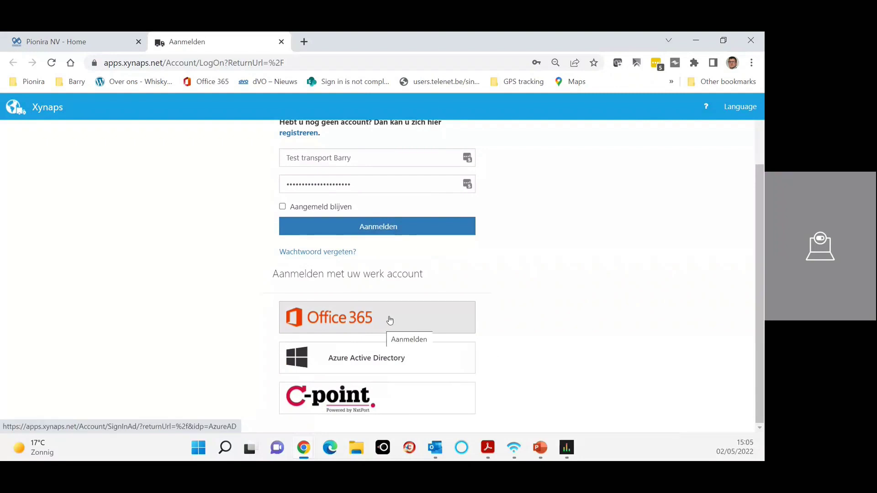
scroll(390, 319, "up", 2)
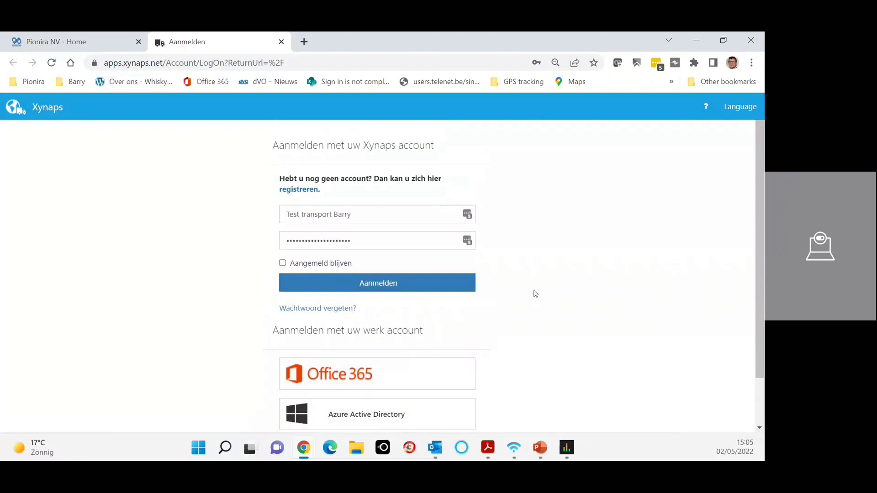
Step: Open the registration form and auto-fill company details from NV PIONIRA's enterprise number
left_click(305, 190)
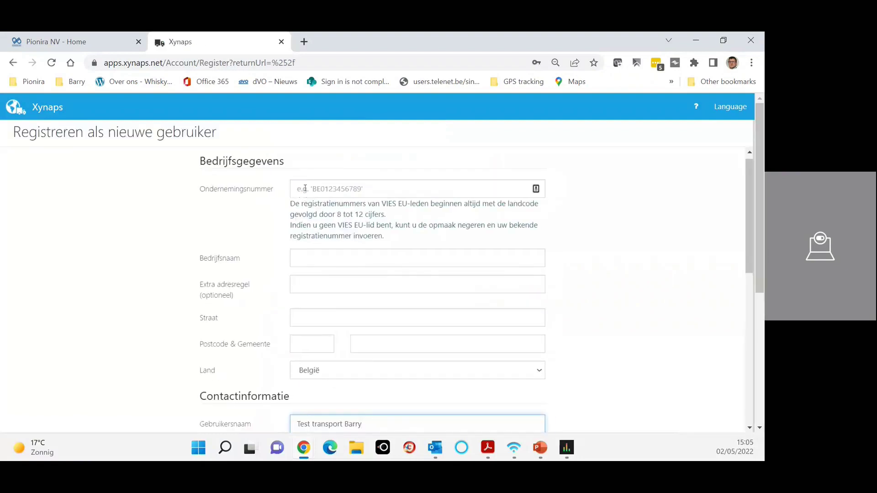
left_click(307, 187)
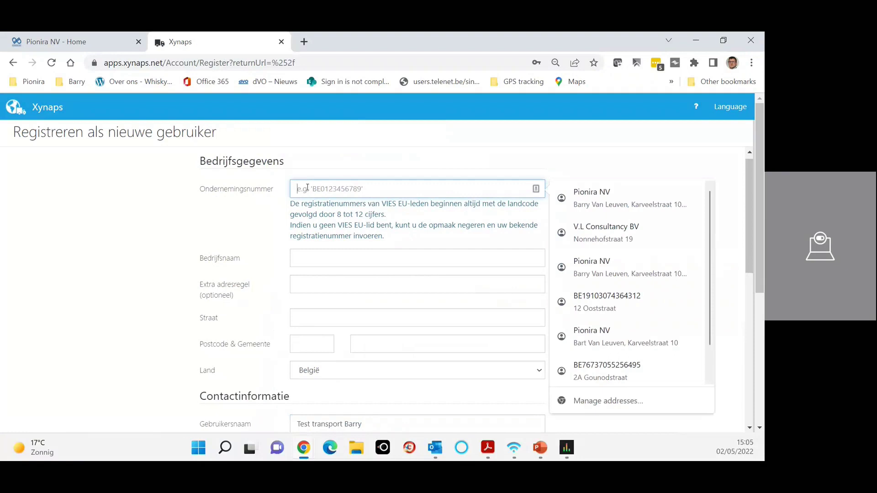
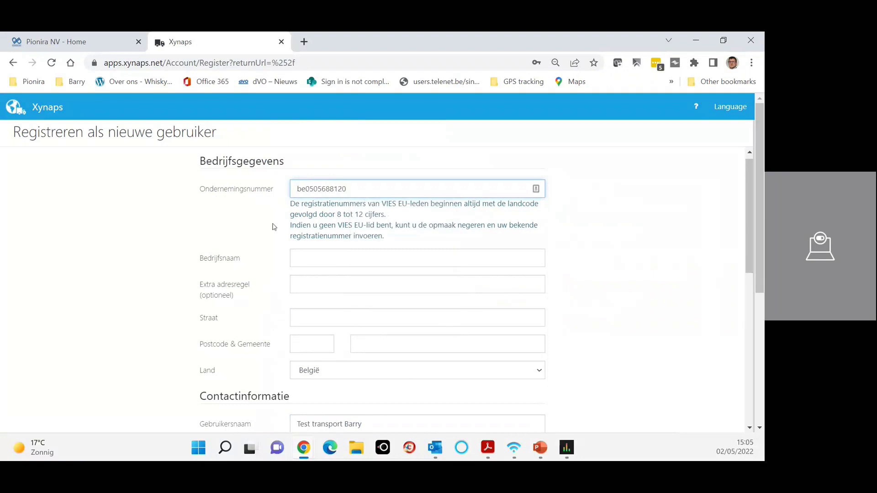
left_click(269, 206)
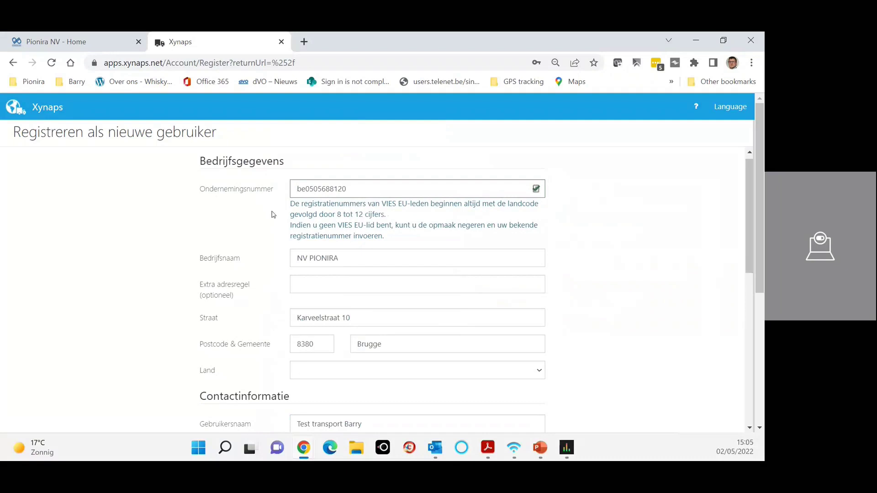
Step: Scroll down the registration form and highlight the password requirements hint
scroll(274, 219, "down", 2)
scroll(285, 233, "up", 1)
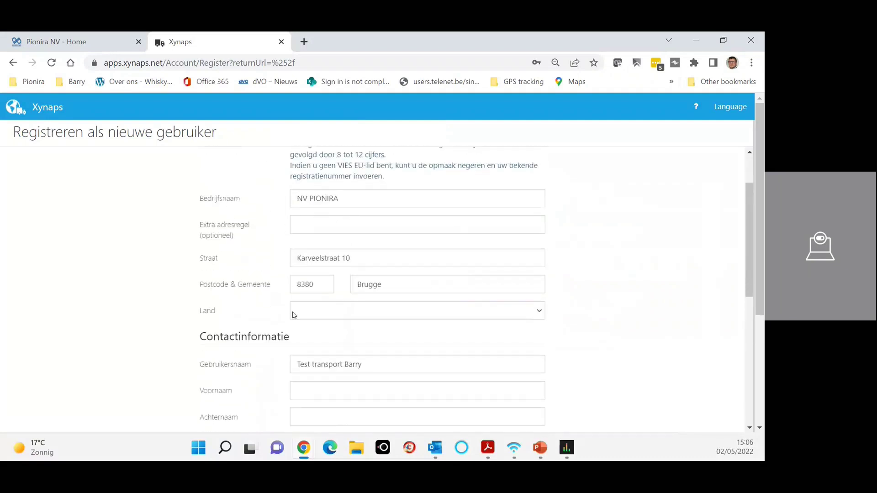
scroll(295, 304, "down", 3)
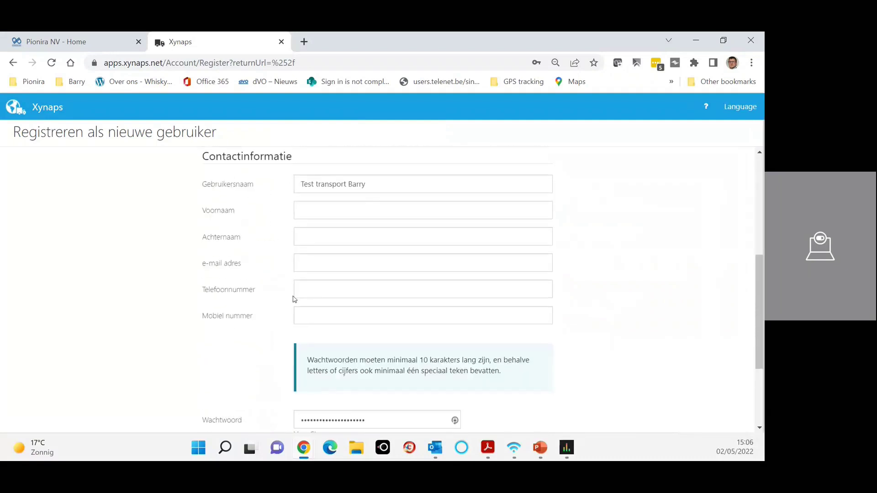
scroll(294, 299, "down", 3)
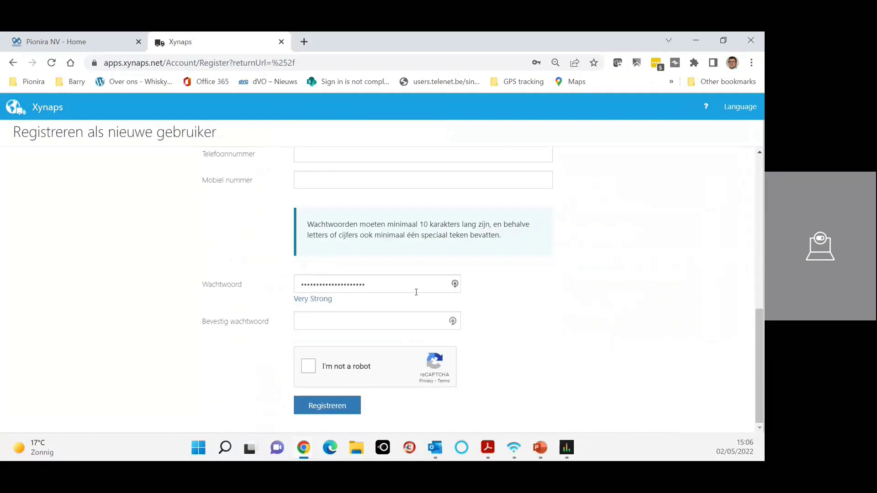
left_click_drag(307, 223, 508, 238)
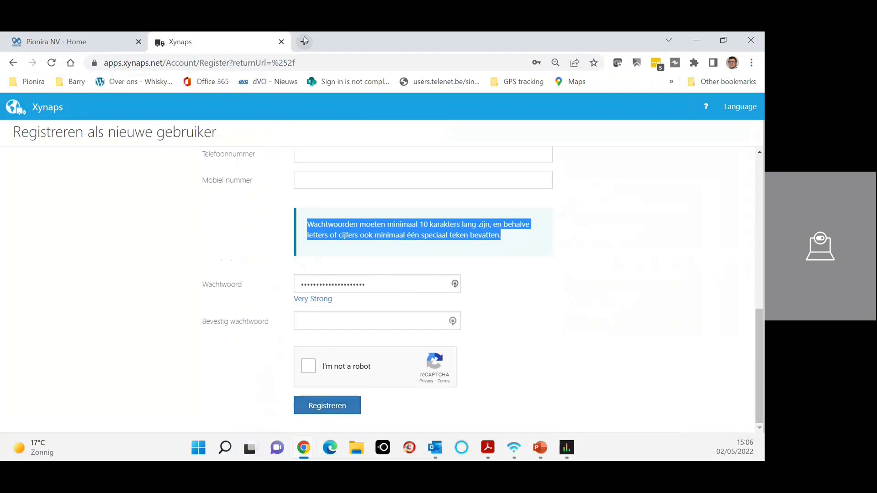
Step: Close the registration tab and sign in via LOGIN and Aanmelden to reach the orders Inbox
left_click(281, 42)
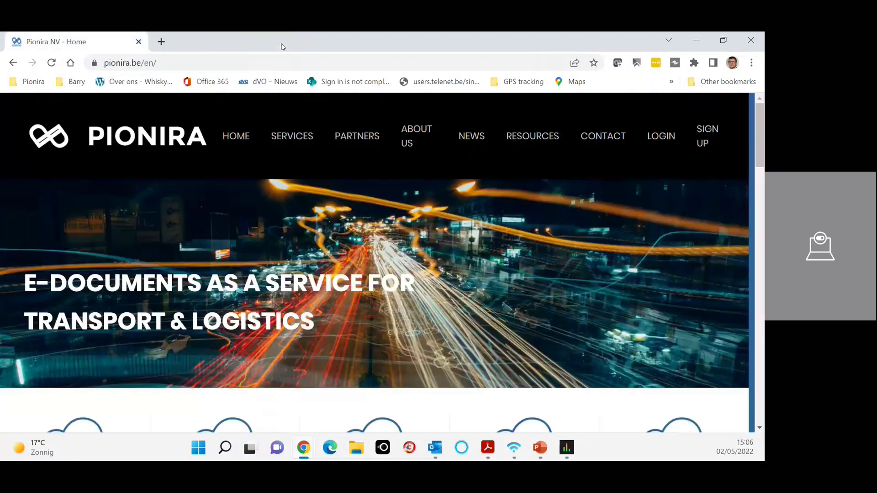
left_click(661, 137)
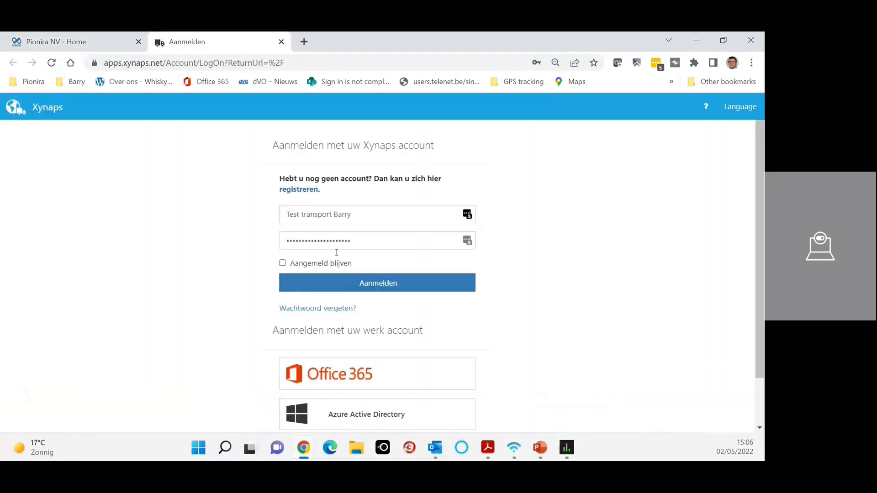
left_click(343, 289)
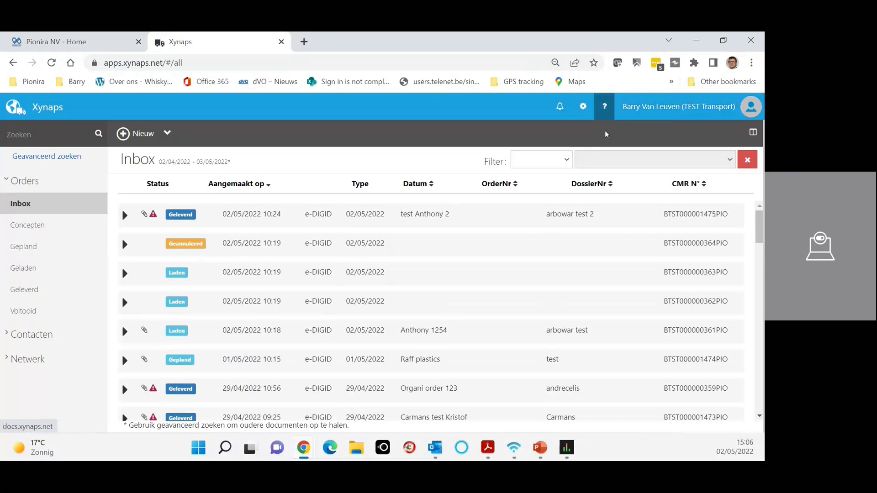
Step: Open Administratie from the account menu and expand Gebruikers to list TEST Transport's active users
left_click(658, 110)
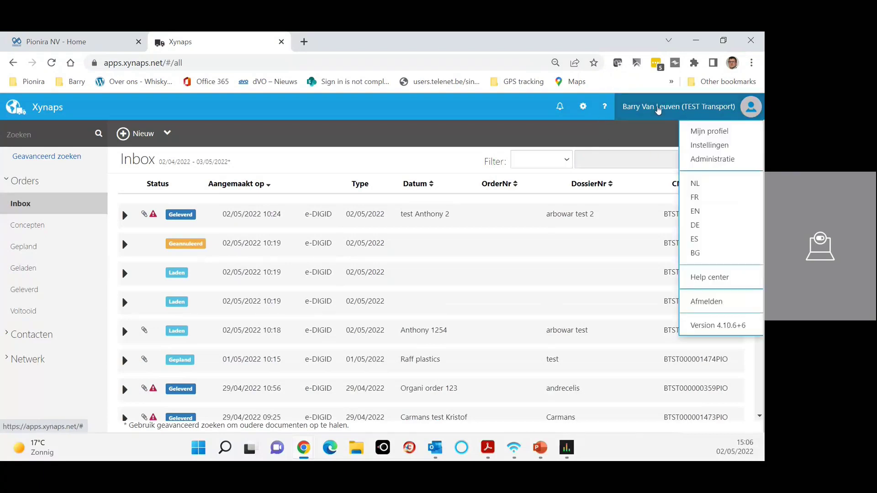
left_click(710, 168)
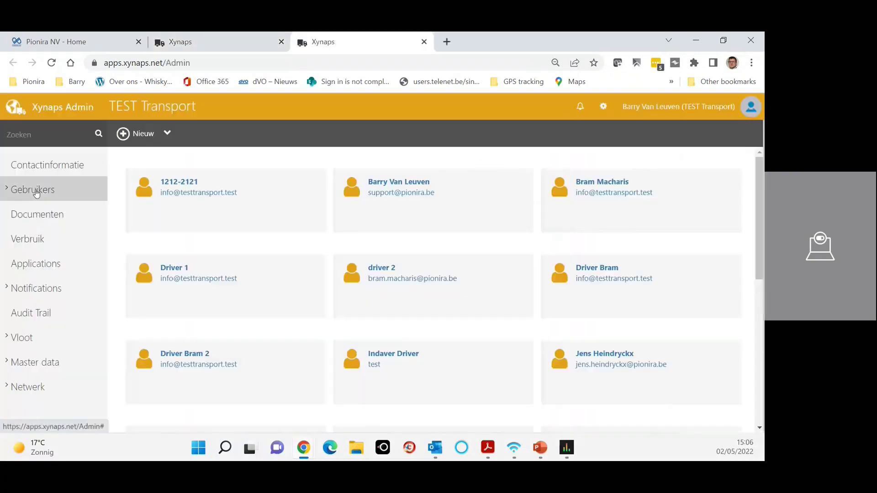
left_click(36, 192)
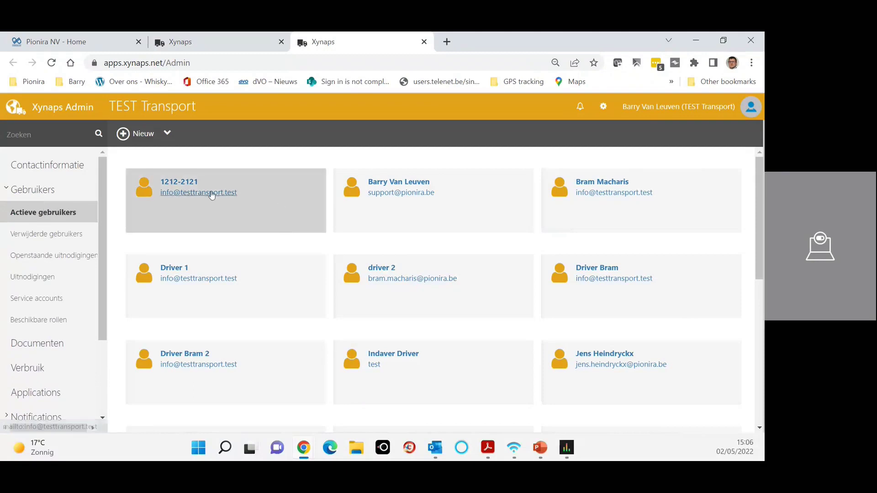
scroll(585, 257, "down", 10)
scroll(563, 257, "up", 10)
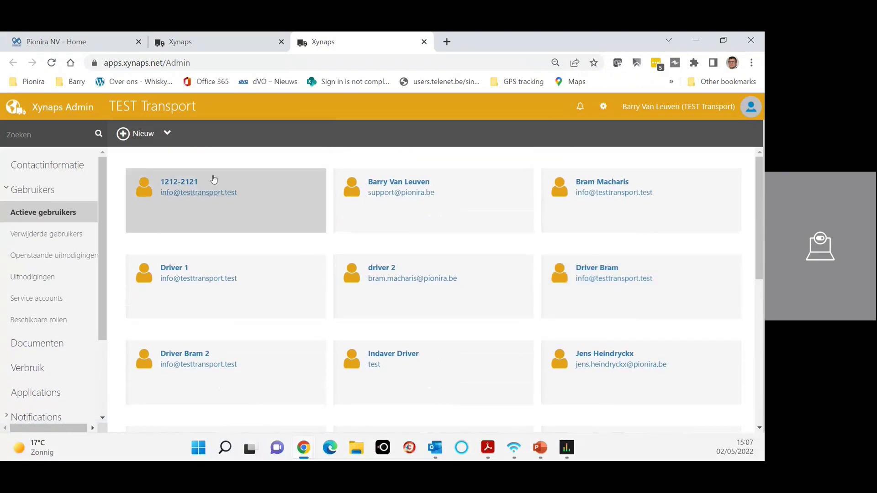
Step: Start a new user and replace the autofilled username with 'opleiding deel 1'
left_click(167, 134)
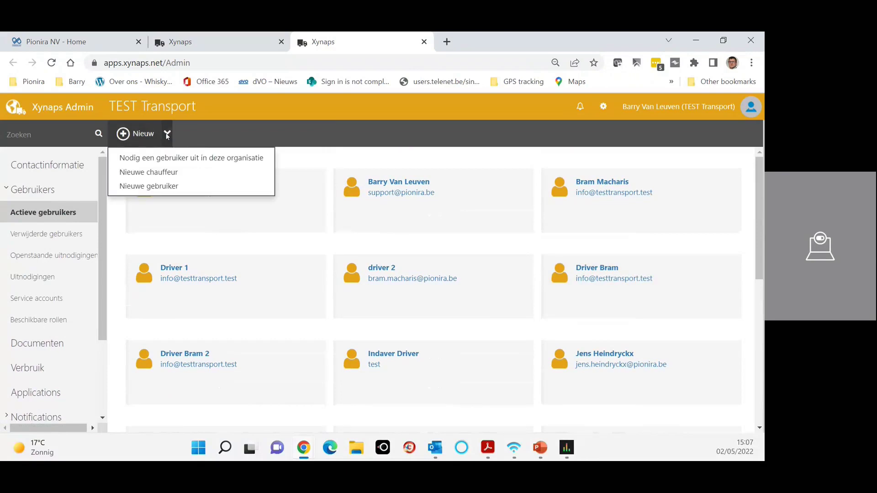
left_click(150, 186)
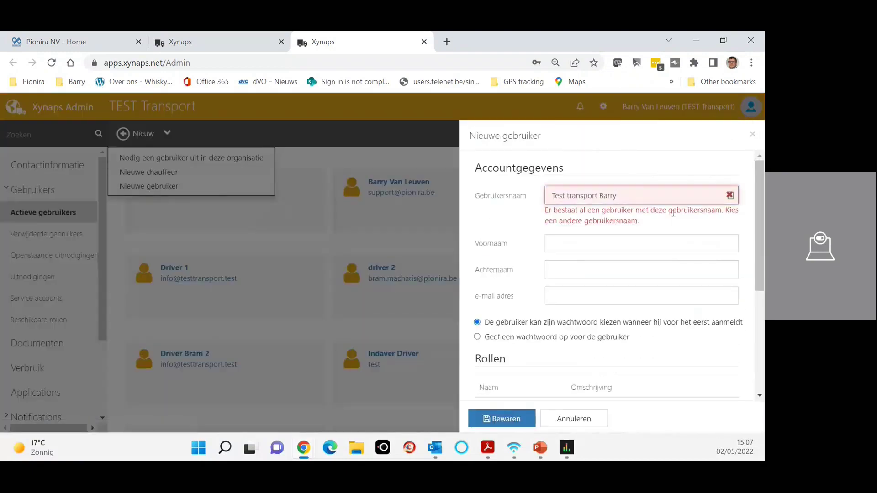
triple_click(633, 199)
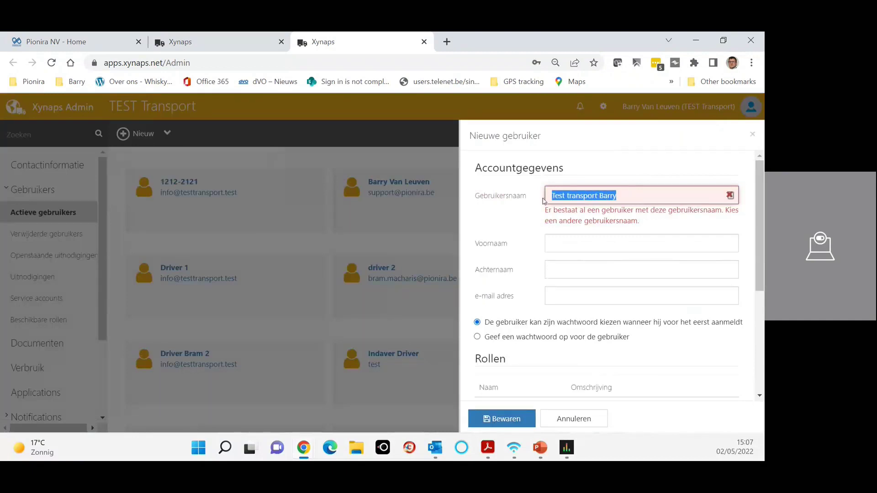
key("BackSpace")
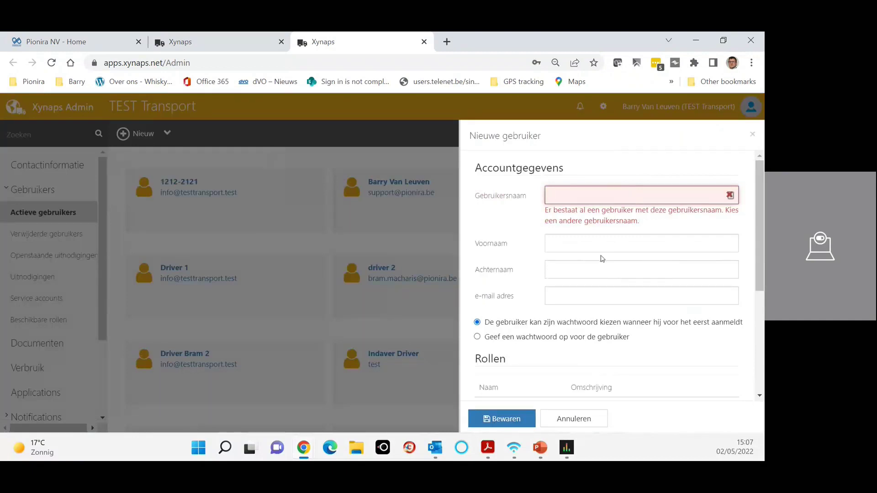
type("opleiding deel 1")
left_click(591, 238)
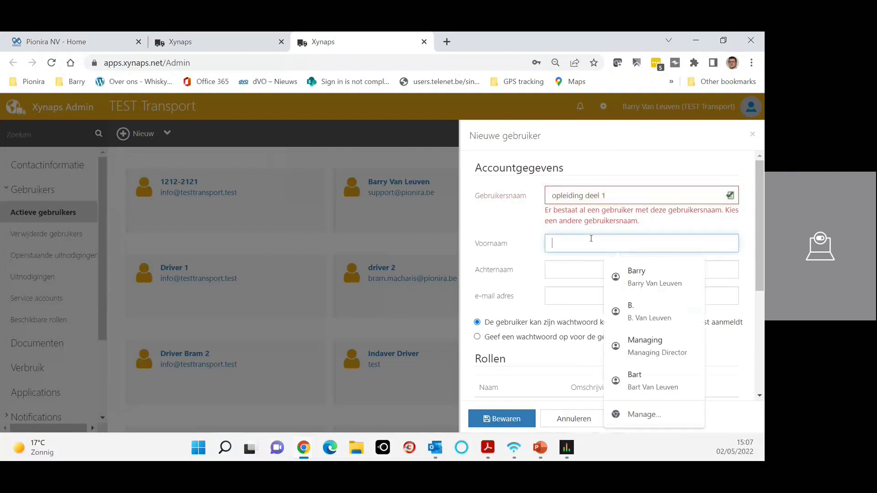
left_click(584, 200)
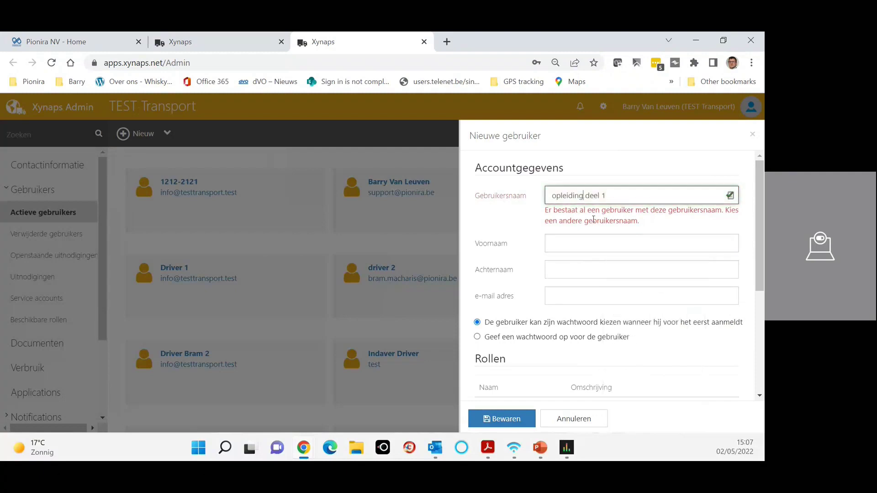
Step: Enter first name 'Opleding', last name 'deel 1' and the new user's e-mail address
left_click(563, 241)
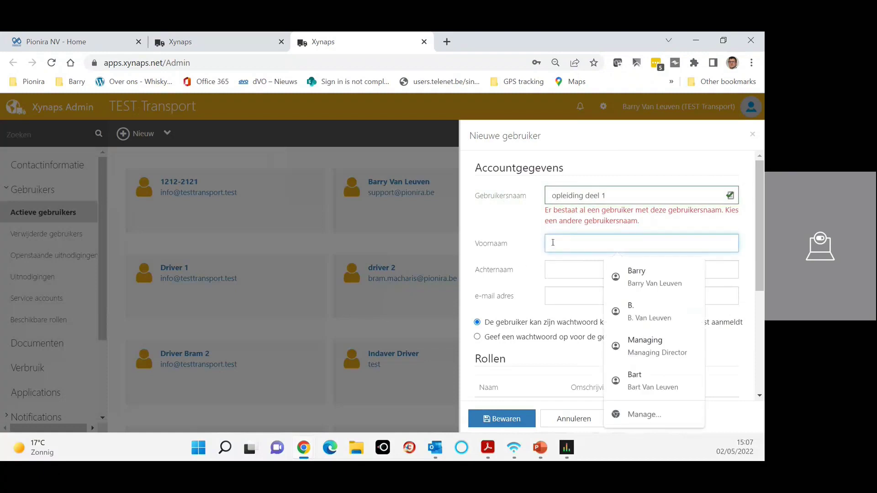
type("Opleding")
left_click(581, 269)
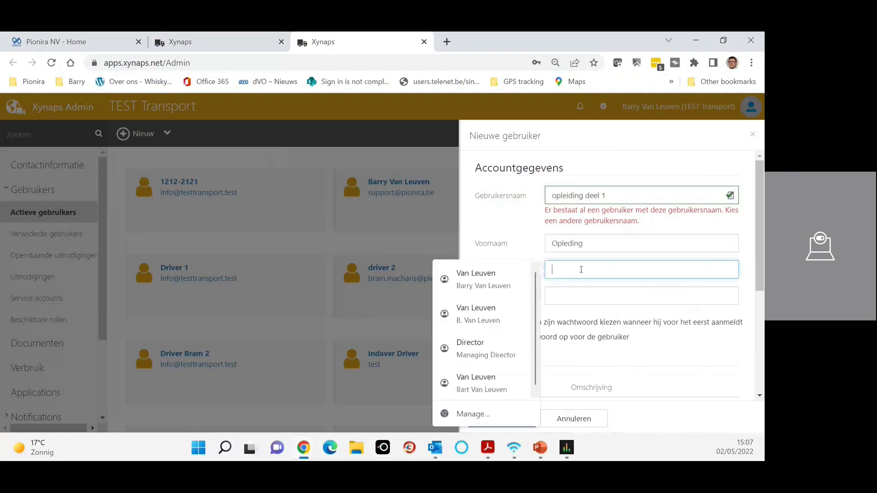
type("deel 1")
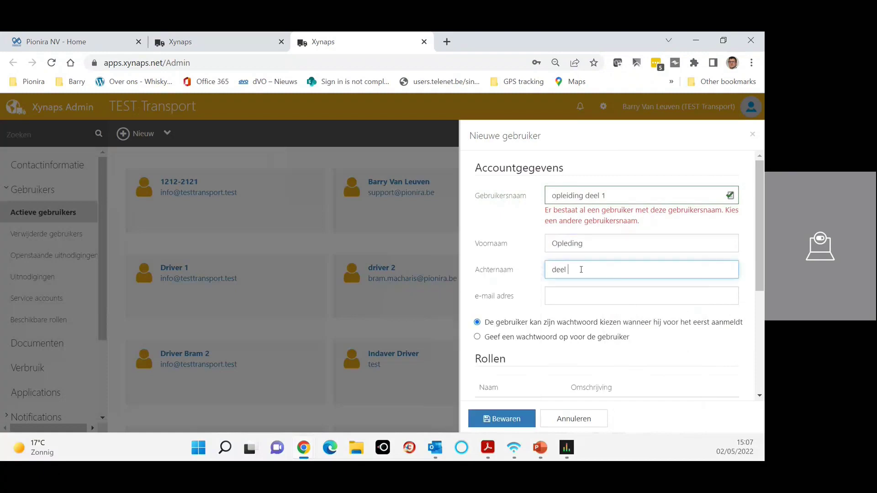
left_click(567, 297)
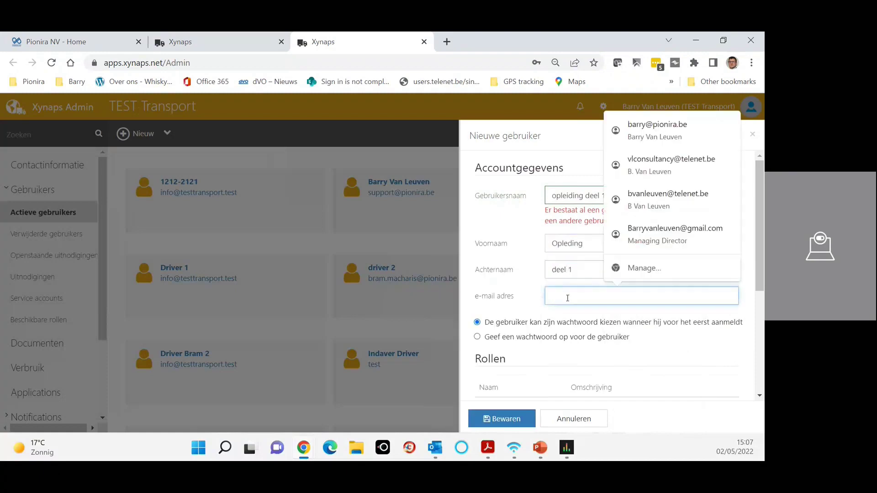
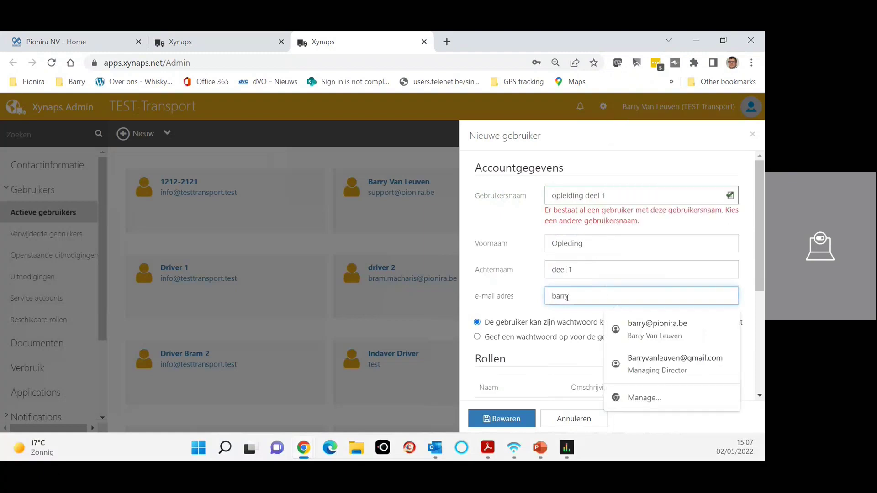
left_click(533, 267)
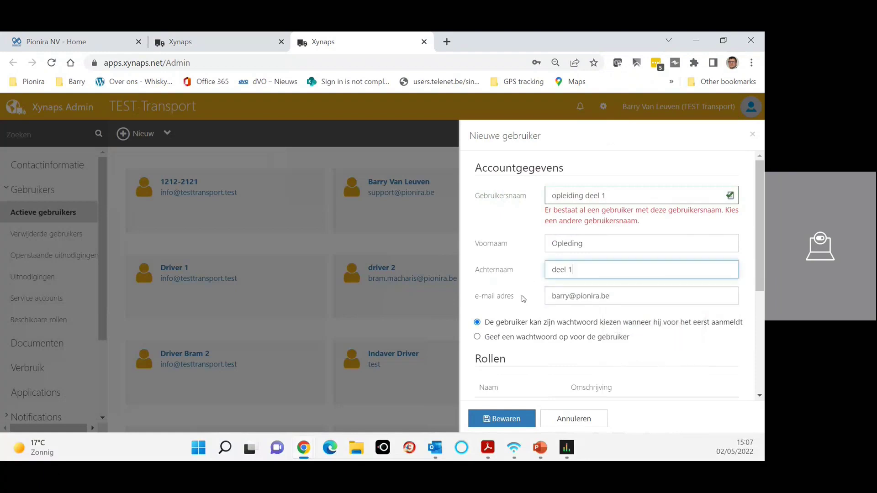
Step: Choose 'Geef een wachtwoord op', review the Rollen list, then cancel the new user
scroll(523, 298, "down", 1)
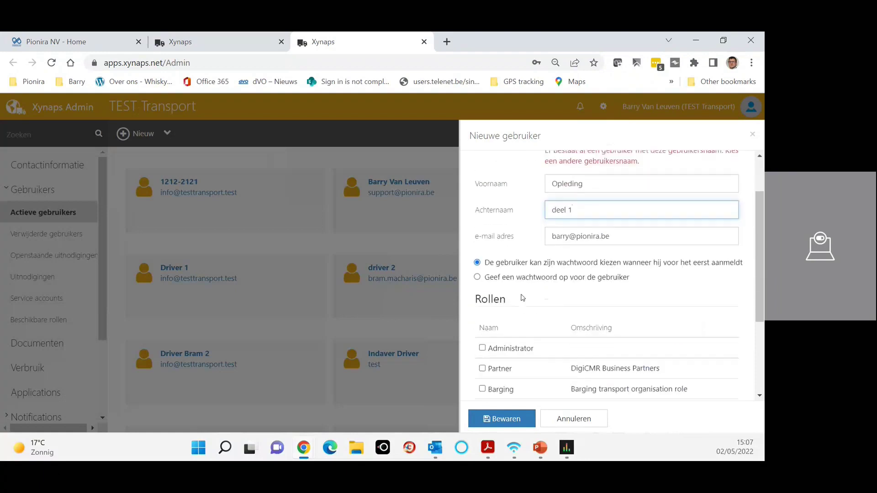
left_click(477, 277)
scroll(478, 282, "down", 1)
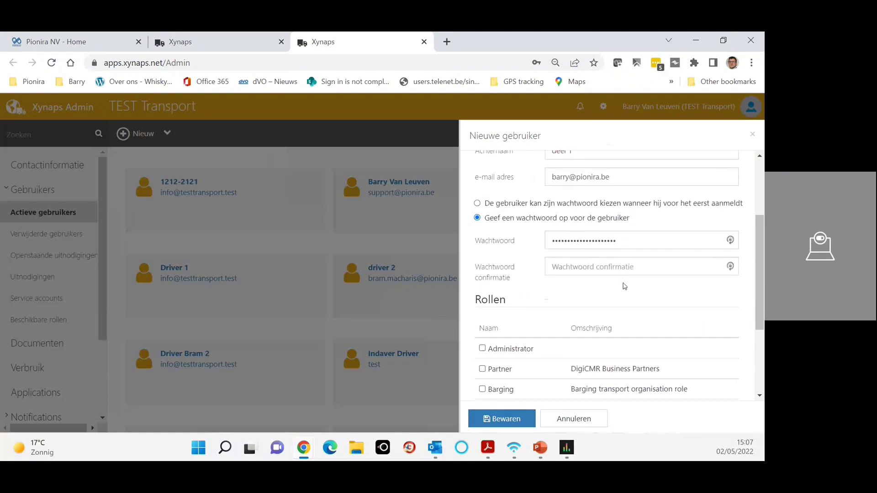
scroll(601, 280, "down", 2)
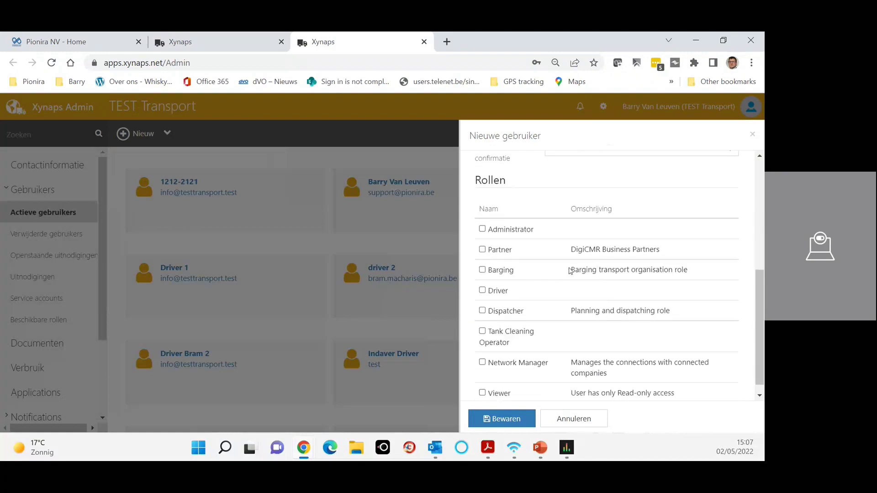
scroll(550, 270, "down", 1)
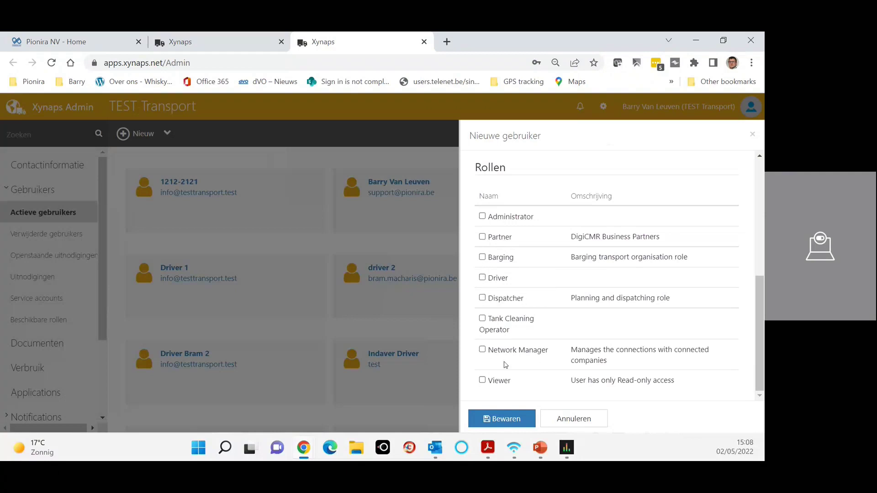
left_click(577, 425)
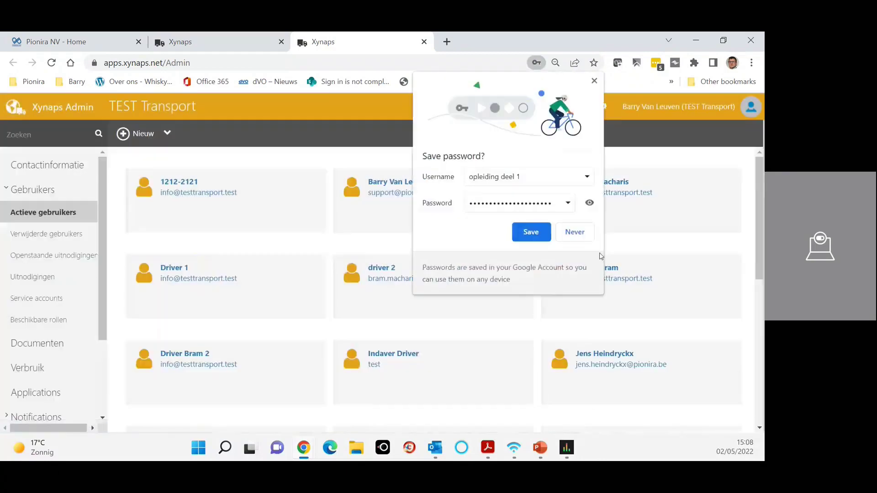
Step: Dismiss the save-password prompt and open a user's details, leaving roles unchanged at Administrator
left_click(591, 87)
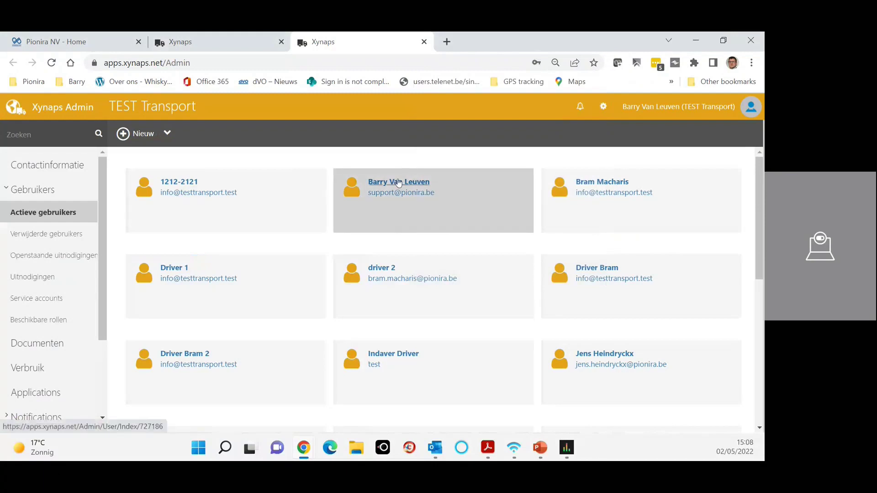
left_click(399, 182)
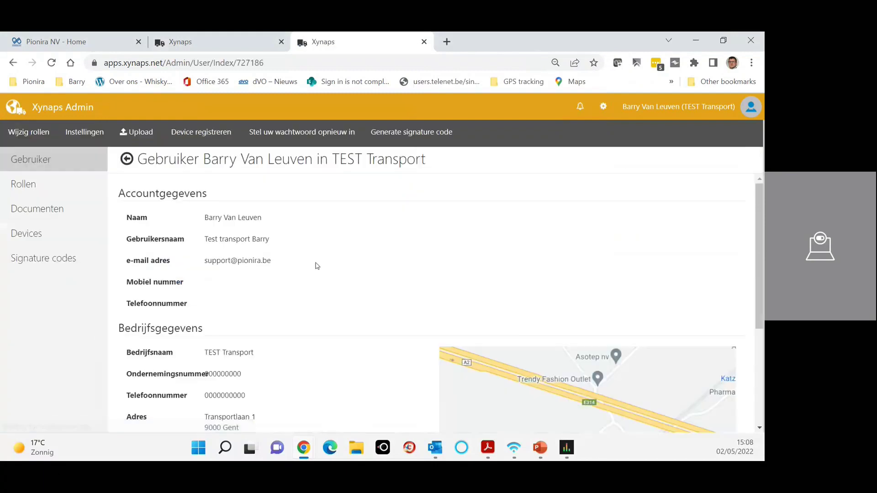
scroll(311, 272, "down", 2)
scroll(303, 277, "up", 2)
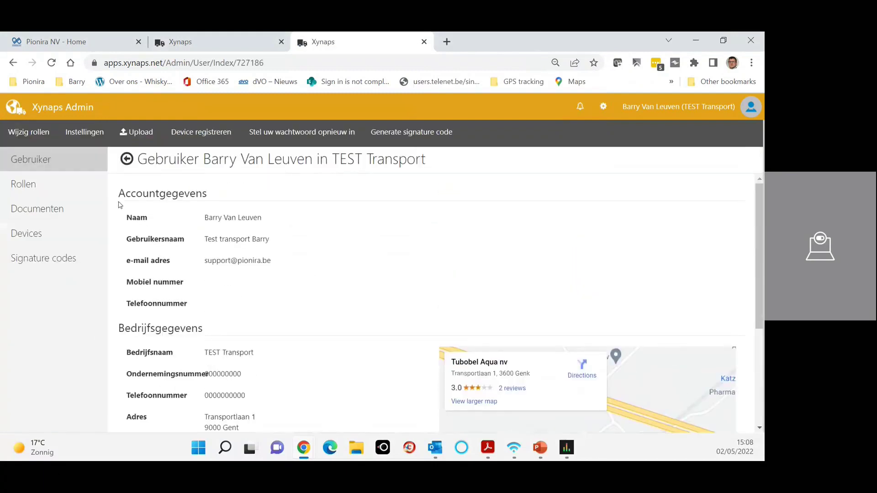
left_click(22, 134)
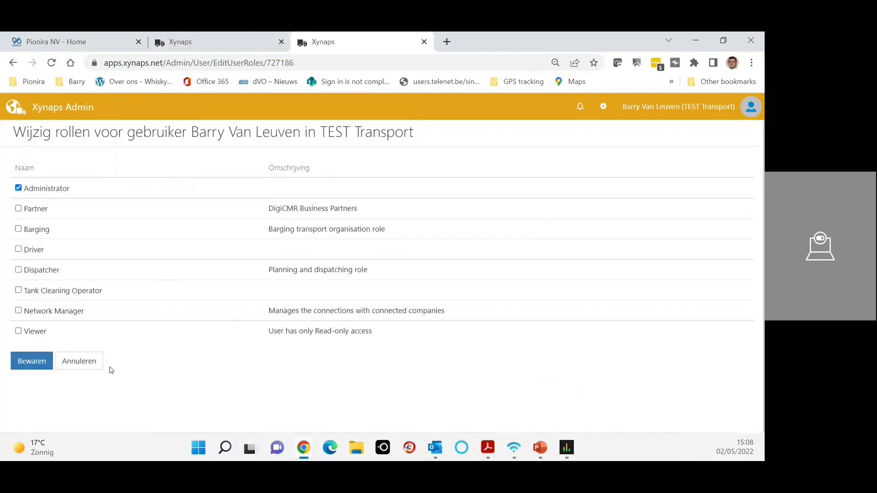
left_click(87, 367)
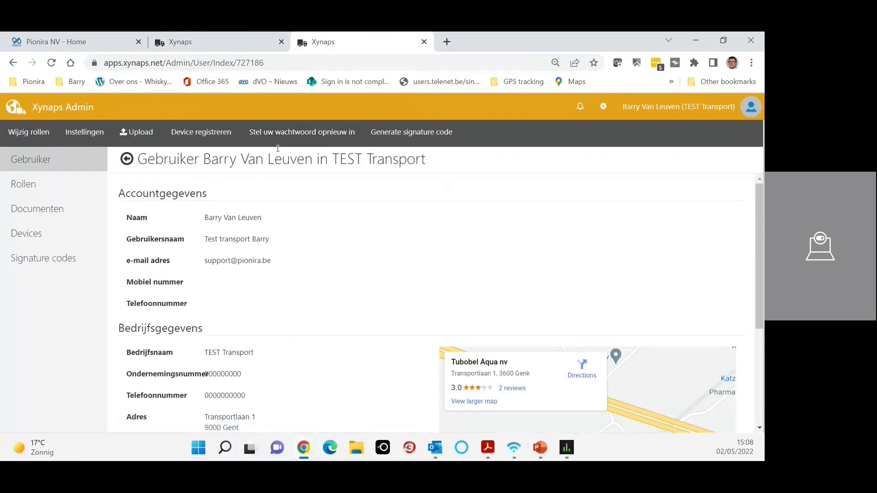
Step: Close the admin tab, expand Contacten and view Transporteurs, ending on the Klanten list
left_click(424, 42)
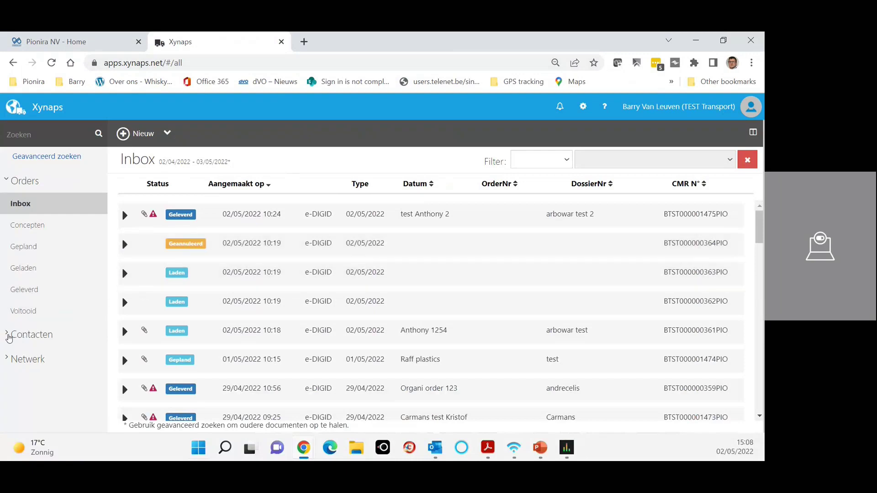
left_click(9, 337)
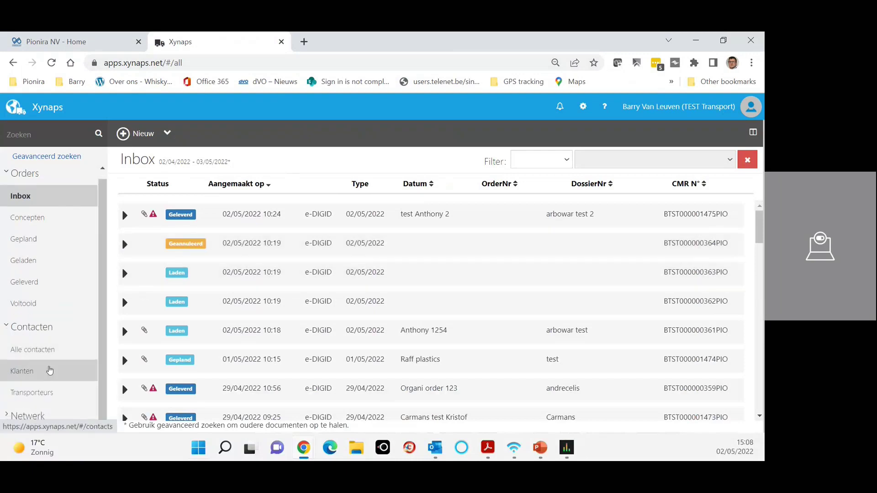
left_click(46, 375)
left_click(54, 393)
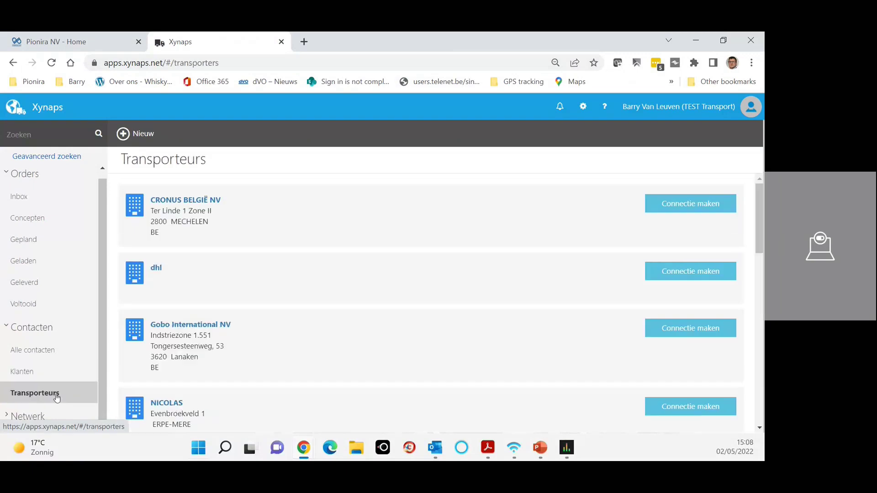
left_click(54, 379)
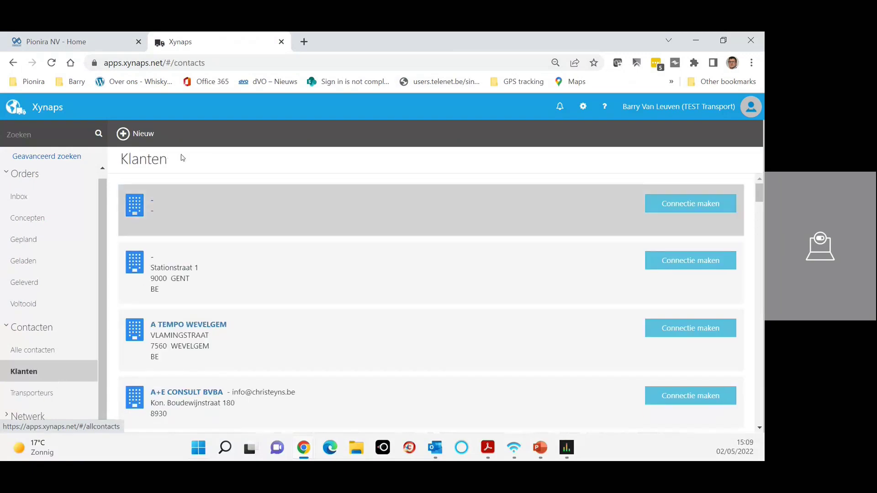
Step: Add customer NV PIONIRA (Karveelstraat 10, 8380 Brugge) from its enterprise number and save it
left_click(146, 133)
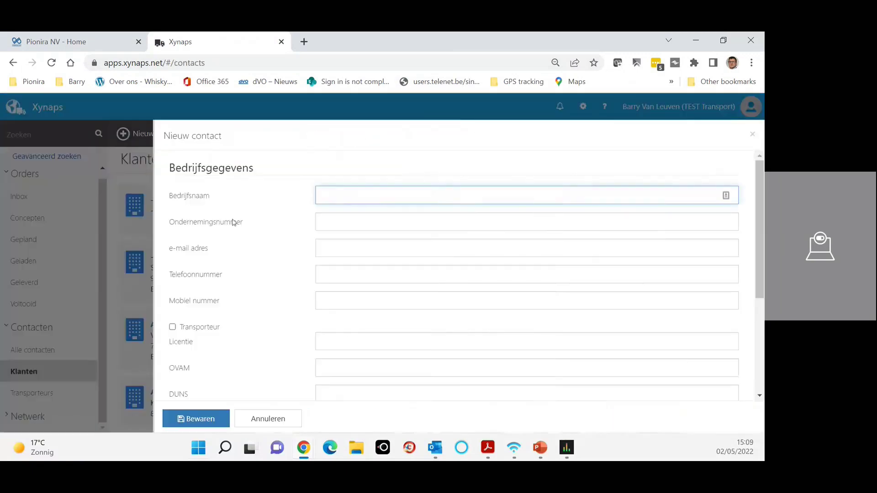
left_click(307, 229)
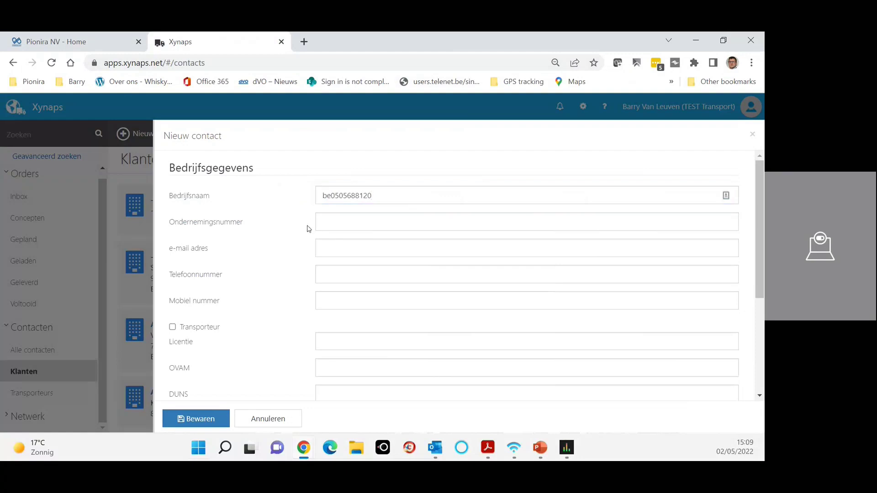
left_click(326, 225)
double_click(369, 196)
key("ctrl+c")
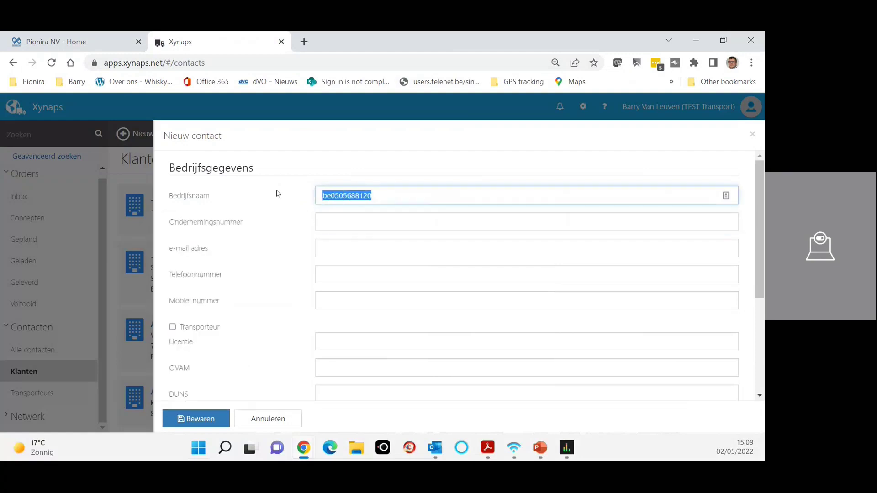
key("BackSpace")
left_click(327, 226)
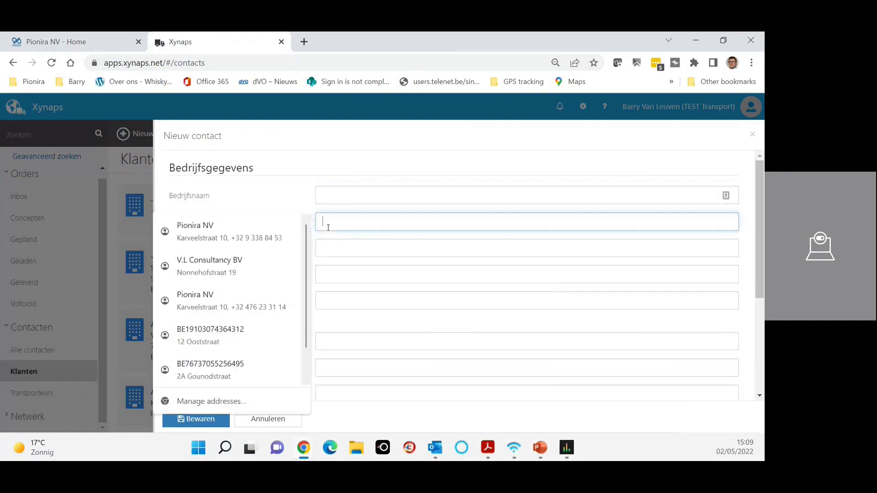
key("ctrl+v")
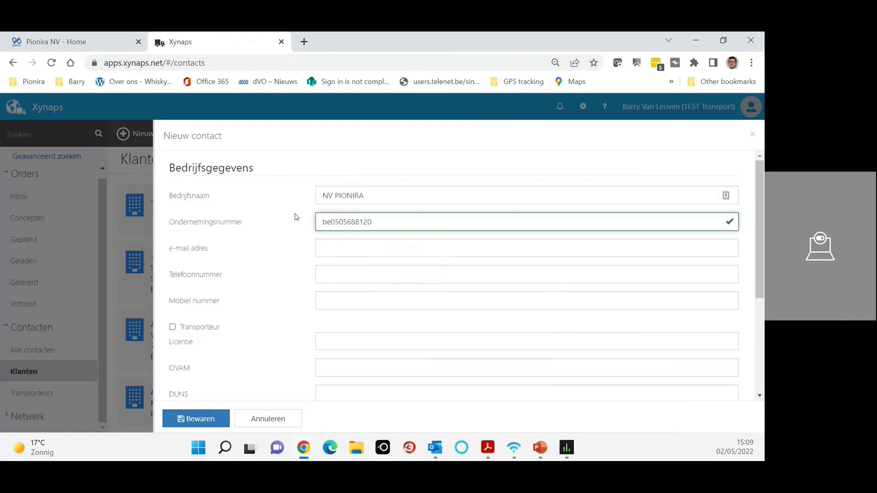
scroll(377, 220, "down", 4)
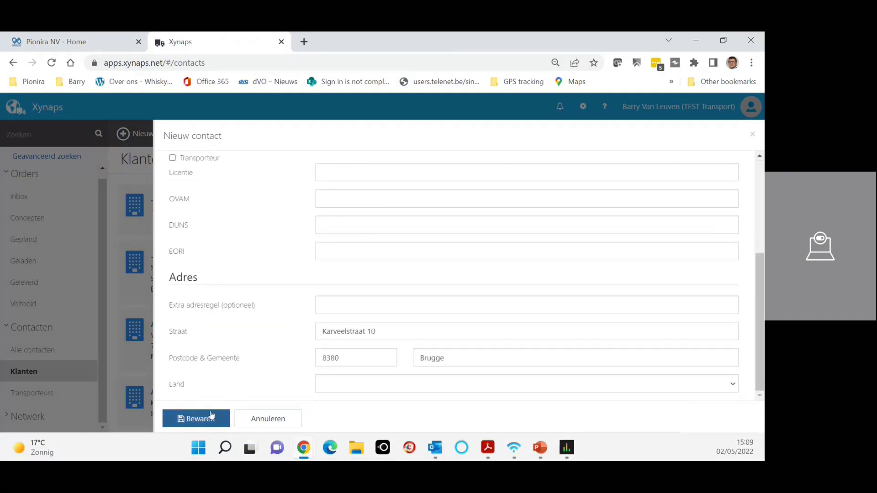
left_click(268, 419)
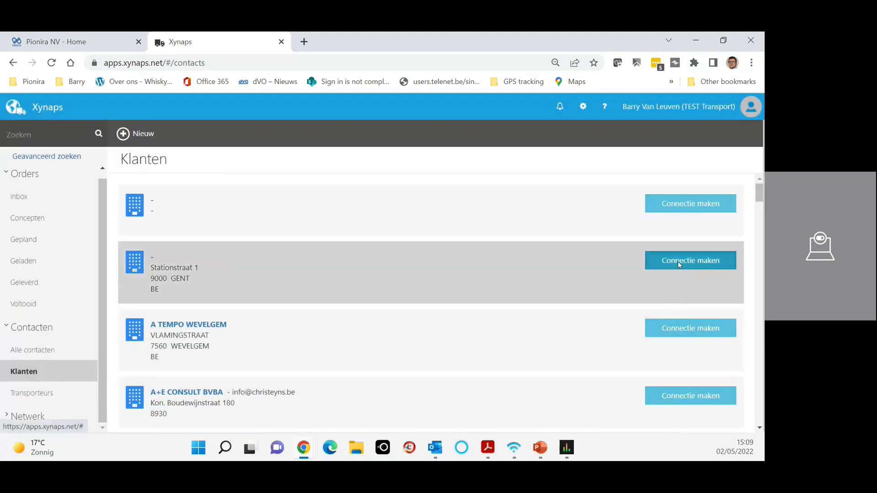
Step: Open the Connectie maken invitation for the Gent customer, cancel it unsent, and return to Inbox
left_click(678, 262)
left_click(578, 248)
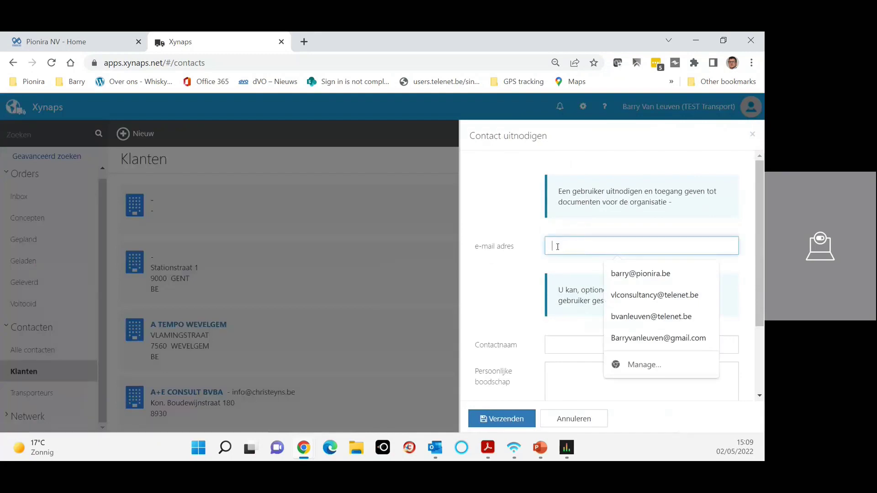
left_click(550, 344)
left_click(530, 346)
scroll(584, 380, "down", 1)
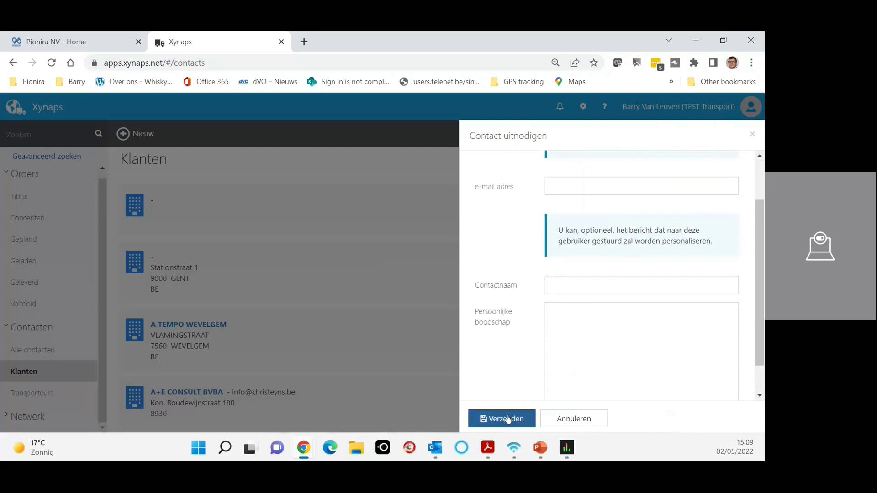
left_click(569, 420)
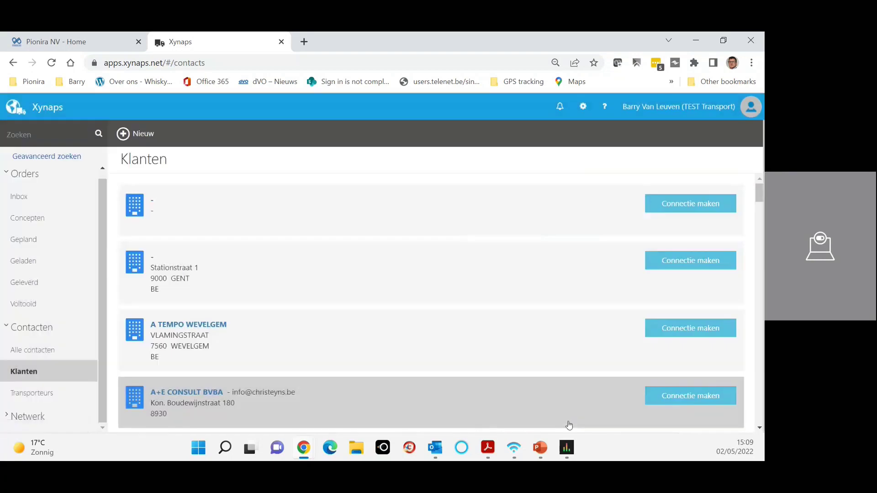
left_click(34, 196)
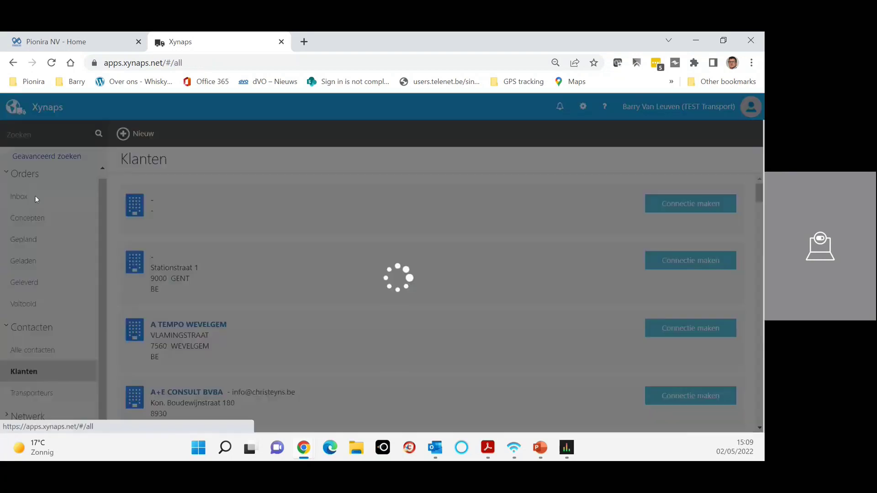